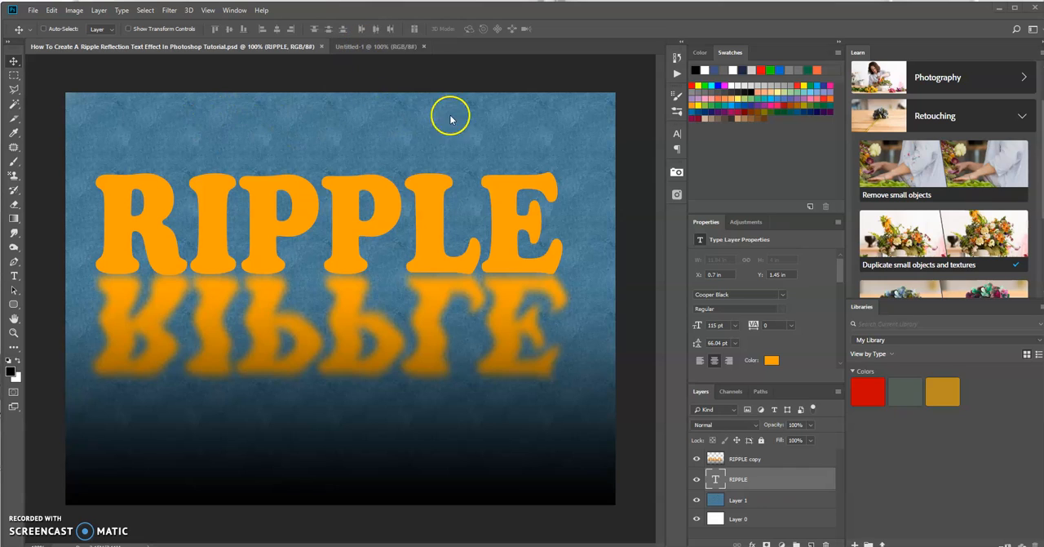
Add a new empty layer above the background in the Untitled-1 document
click(351, 46)
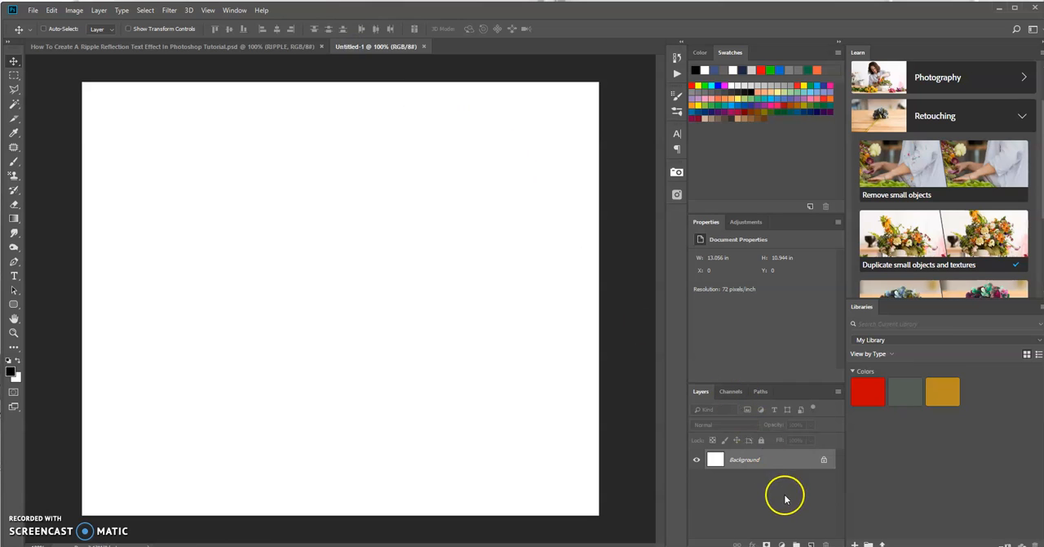
click(812, 544)
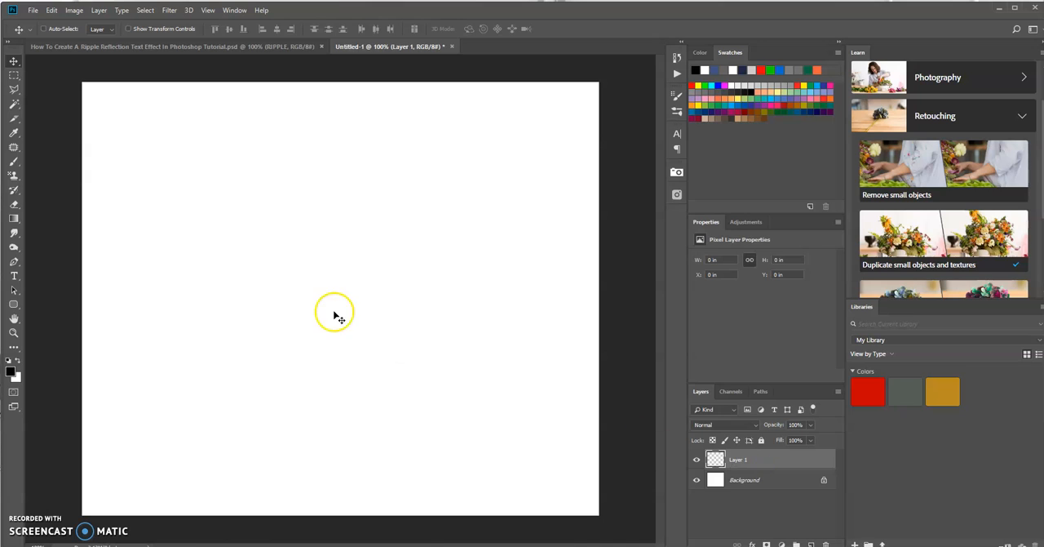
Activate the Pattern Stamp tool and choose the Blue Crepe pattern for it
click(16, 162)
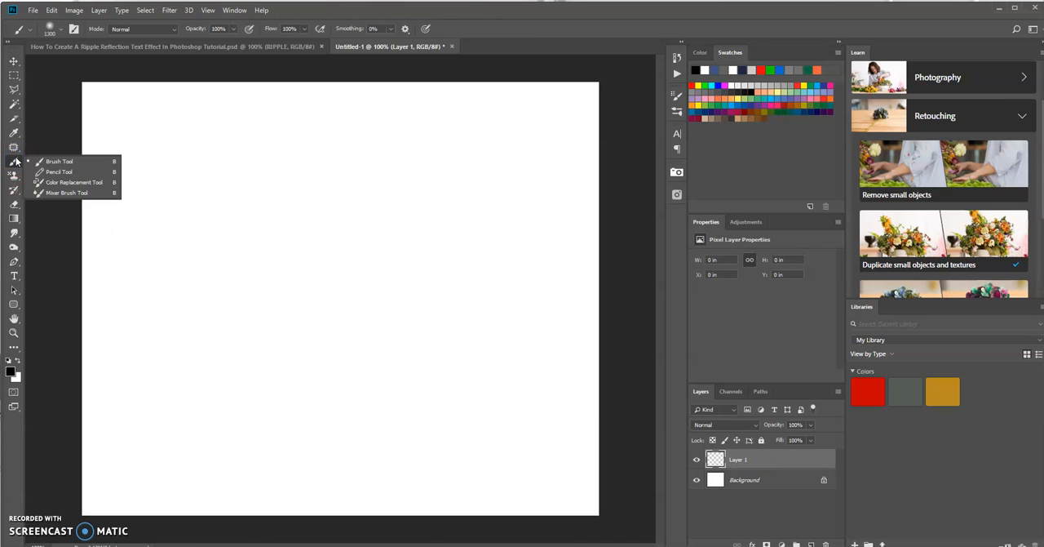
click(15, 190)
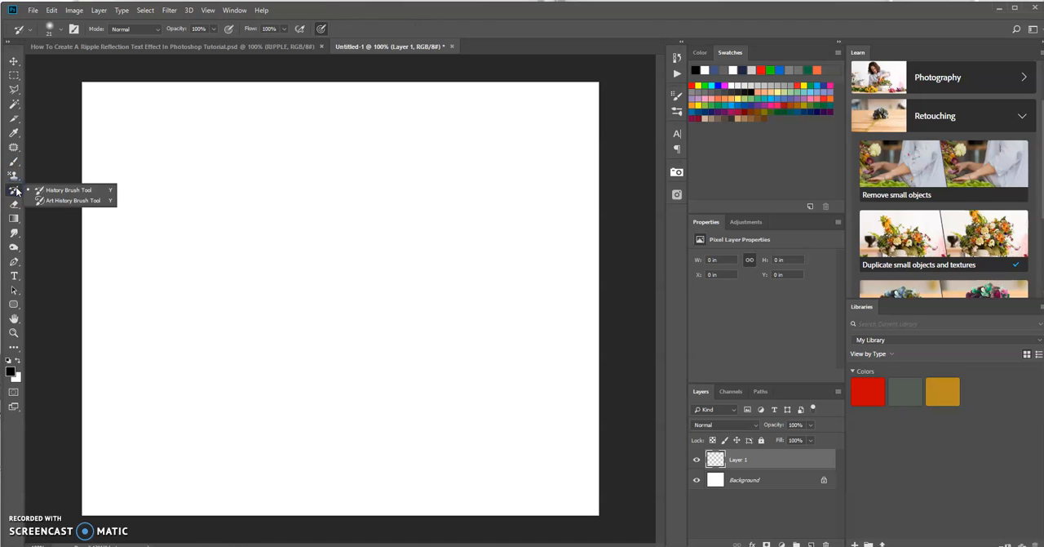
click(16, 180)
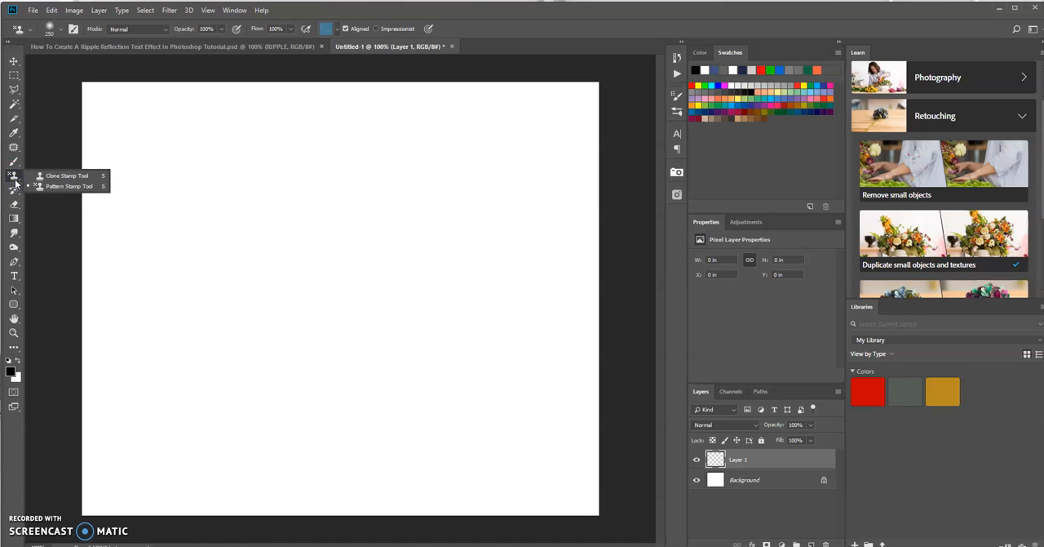
click(56, 187)
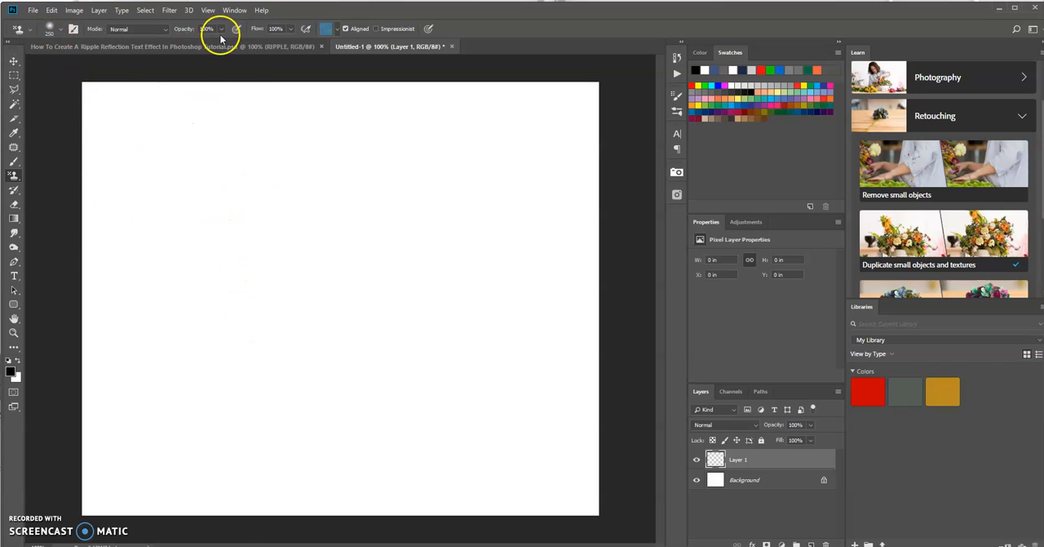
click(337, 28)
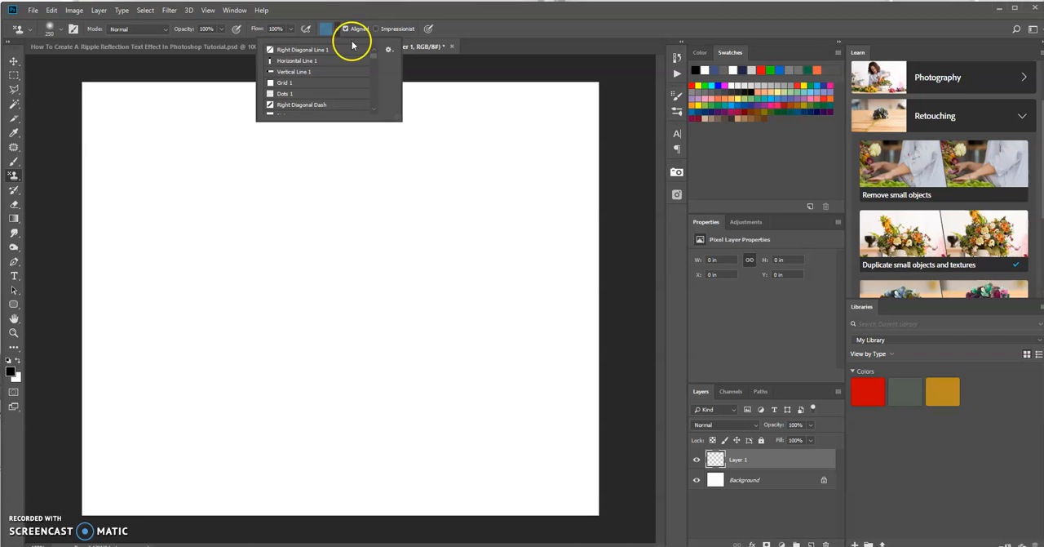
click(376, 95)
click(376, 94)
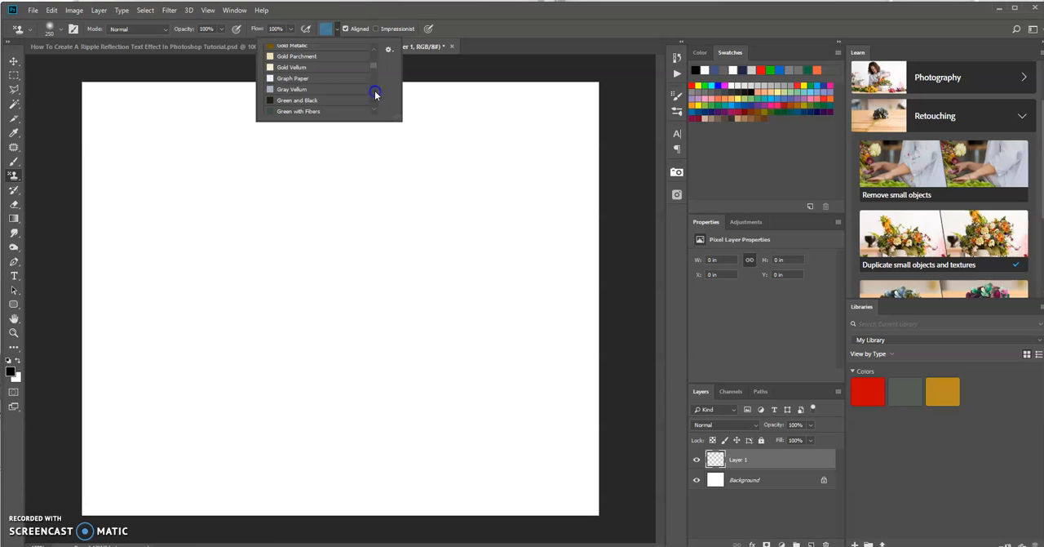
click(372, 50)
click(372, 51)
click(373, 50)
click(373, 50)
click(372, 50)
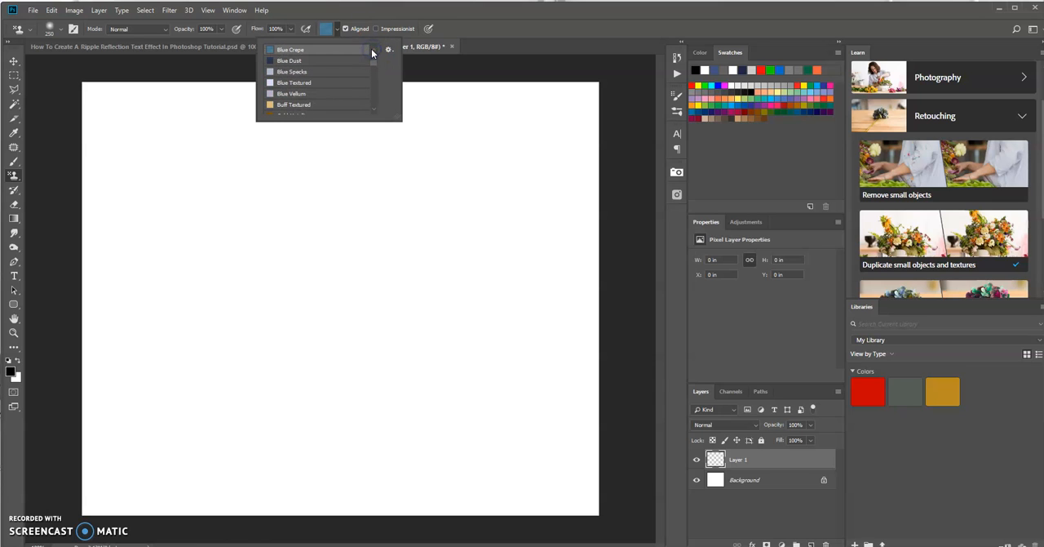
click(293, 50)
click(484, 16)
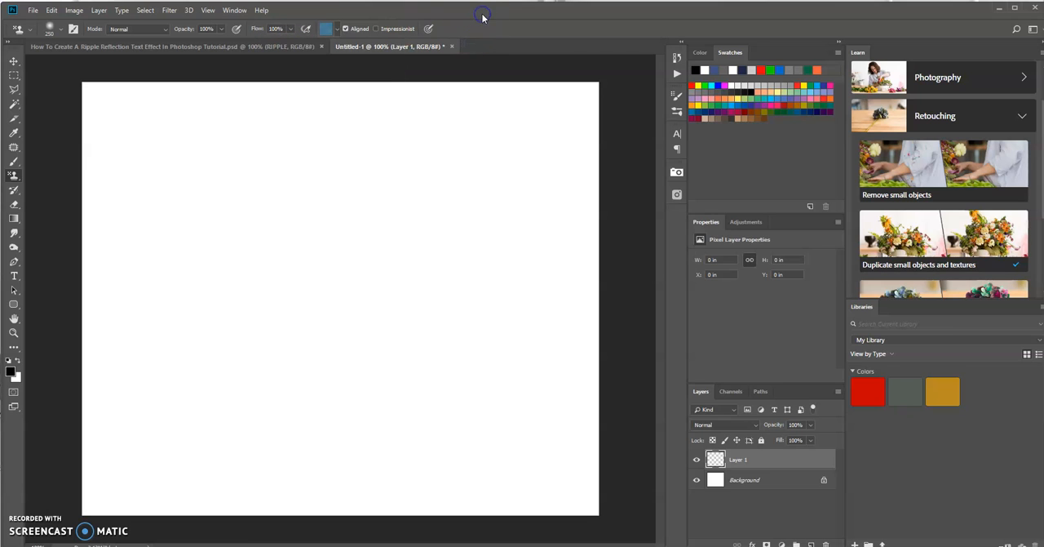
Paint the whole canvas on Layer 1 with the blue crepe pattern using the 250 px soft brush
mouse_move(185, 177)
mouse_down()
mouse_move(157, 191)
mouse_move(227, 135)
mouse_move(78, 189)
mouse_move(112, 136)
mouse_move(111, 106)
mouse_move(171, 120)
mouse_move(503, 96)
mouse_move(527, 123)
mouse_move(573, 111)
mouse_move(550, 235)
mouse_move(598, 219)
mouse_move(475, 378)
mouse_move(325, 292)
mouse_move(274, 224)
mouse_move(354, 244)
mouse_move(258, 318)
mouse_move(114, 290)
mouse_move(130, 258)
mouse_move(120, 235)
mouse_move(113, 378)
mouse_move(157, 368)
mouse_move(126, 428)
mouse_move(158, 426)
mouse_move(125, 459)
mouse_move(117, 486)
mouse_move(132, 492)
mouse_move(257, 480)
mouse_move(428, 493)
mouse_move(596, 489)
mouse_move(608, 422)
mouse_move(585, 392)
mouse_move(579, 333)
mouse_move(546, 289)
mouse_move(502, 299)
mouse_move(443, 259)
mouse_move(477, 198)
mouse_move(477, 283)
mouse_up()
drag(98, 281, 104, 471)
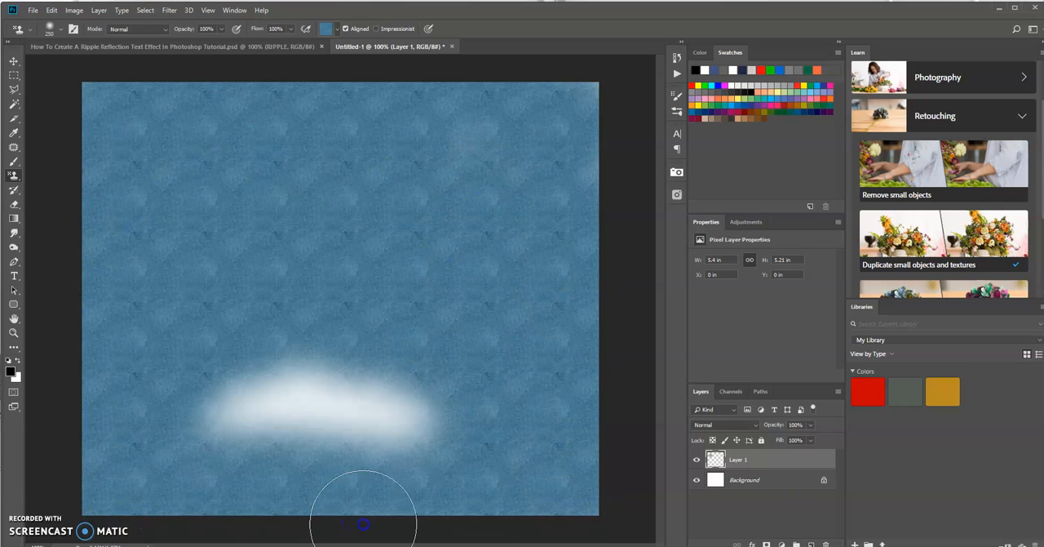
mouse_move(531, 417)
mouse_down()
mouse_move(254, 423)
mouse_move(163, 441)
mouse_move(554, 328)
mouse_move(459, 254)
mouse_move(539, 213)
mouse_up()
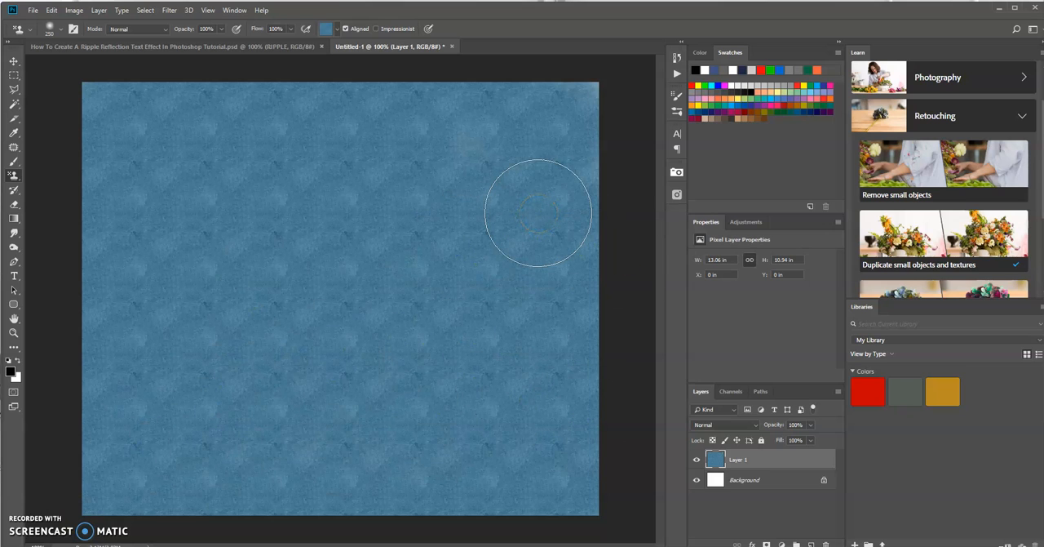
mouse_move(360, 151)
mouse_down()
mouse_move(210, 205)
mouse_move(215, 214)
mouse_up()
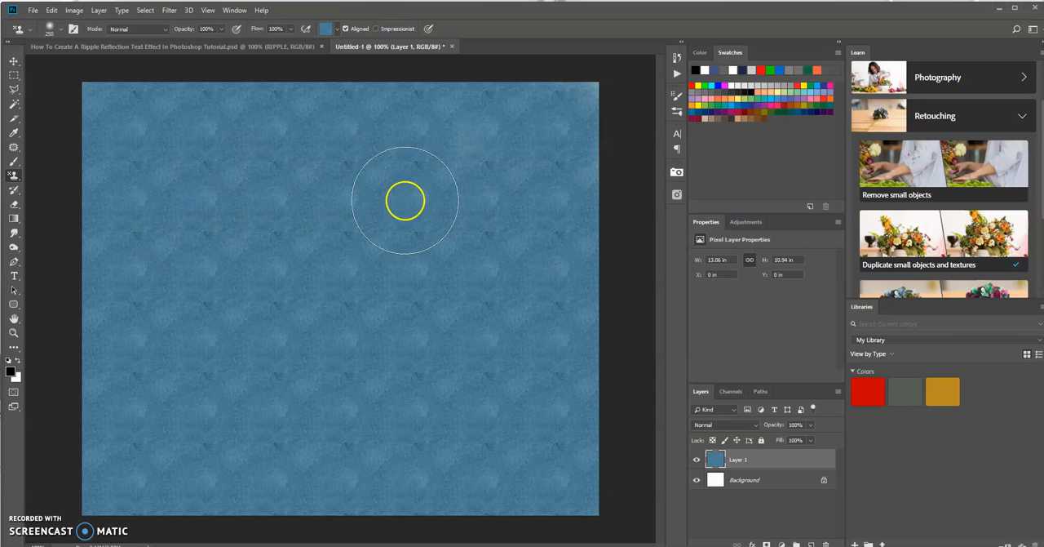
Add the text RIPPLE in orange Cooper Black at 115 pt and centre it across the upper half of the canvas
drag(15, 277, 59, 278)
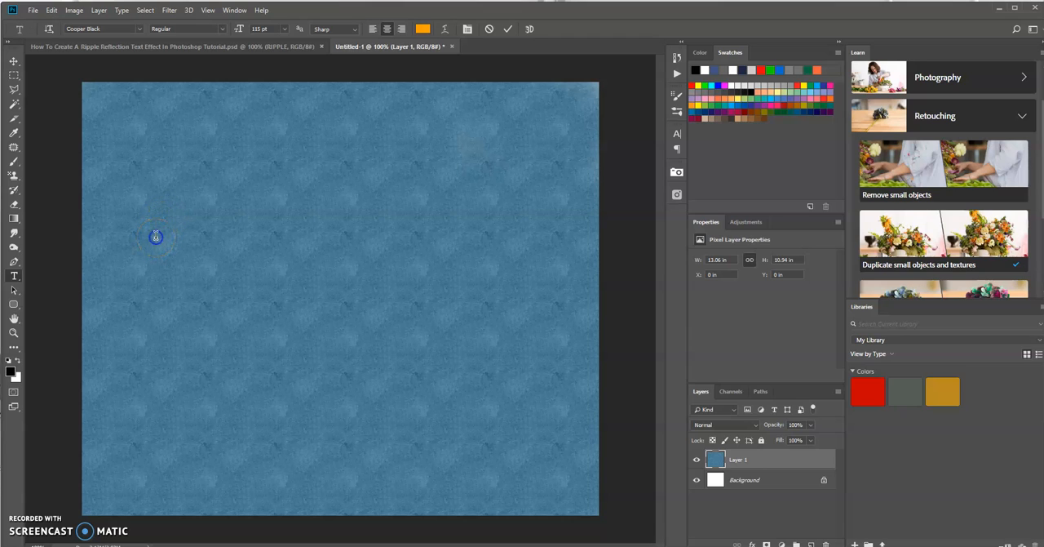
click(155, 236)
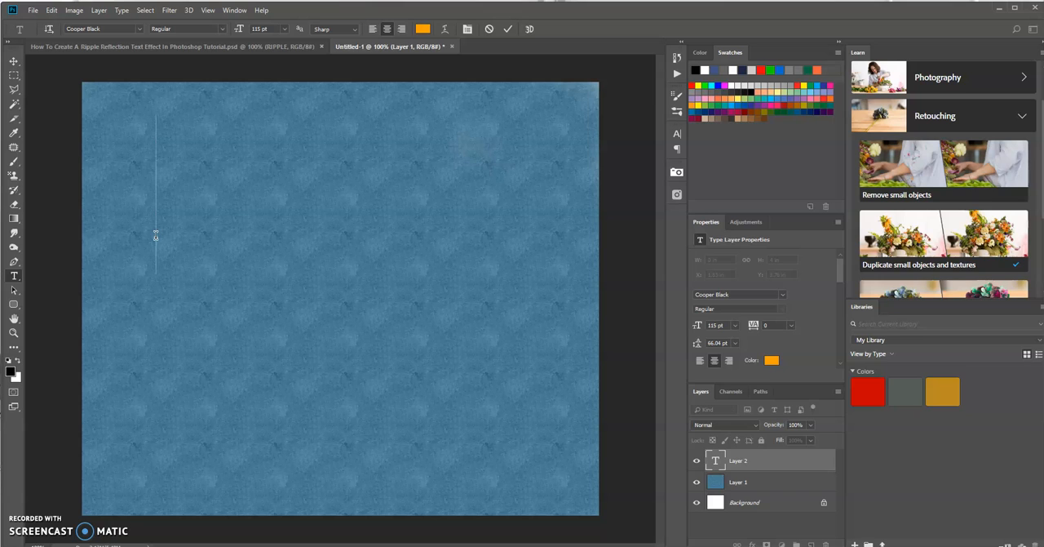
text(RIPPL)
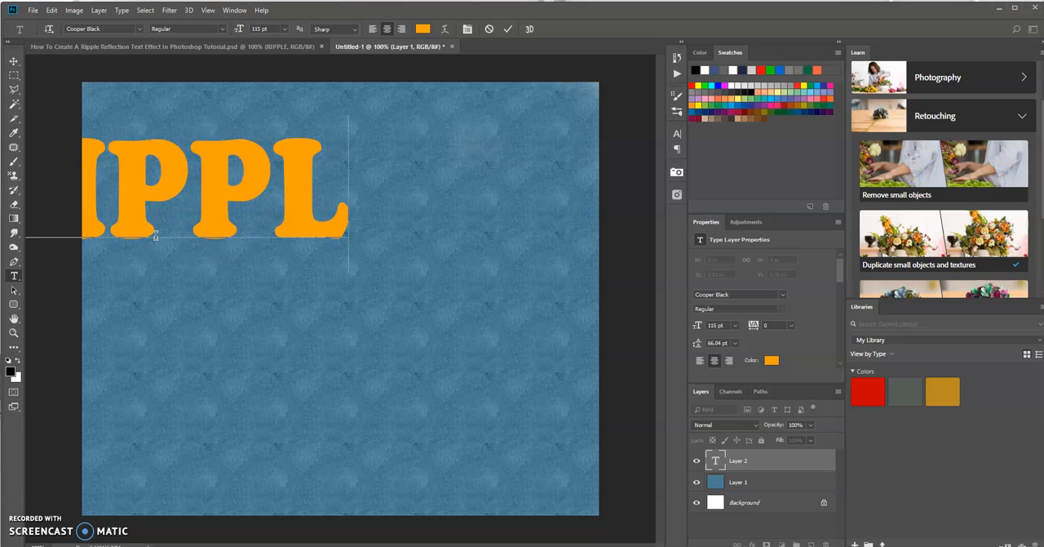
text(E)
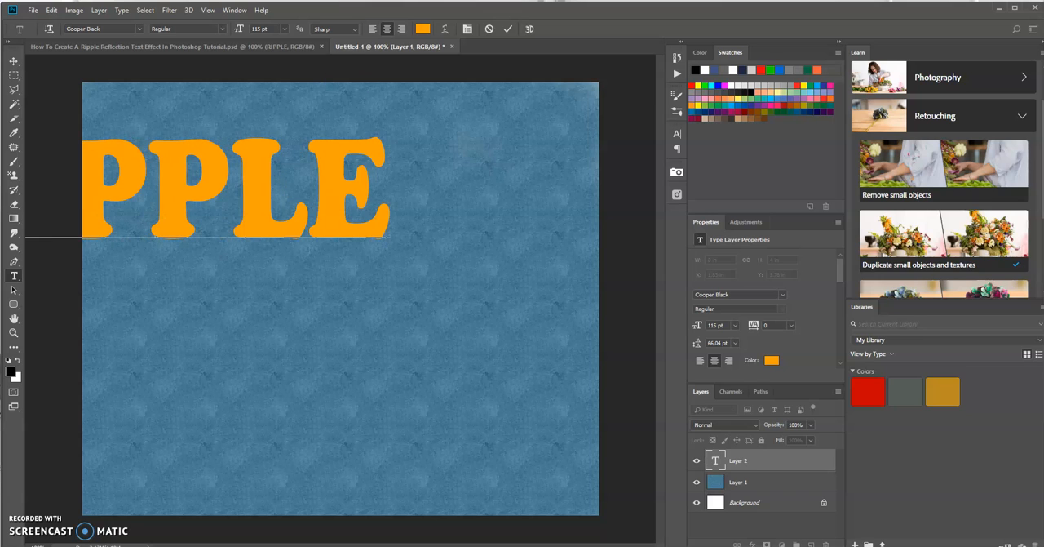
click(508, 28)
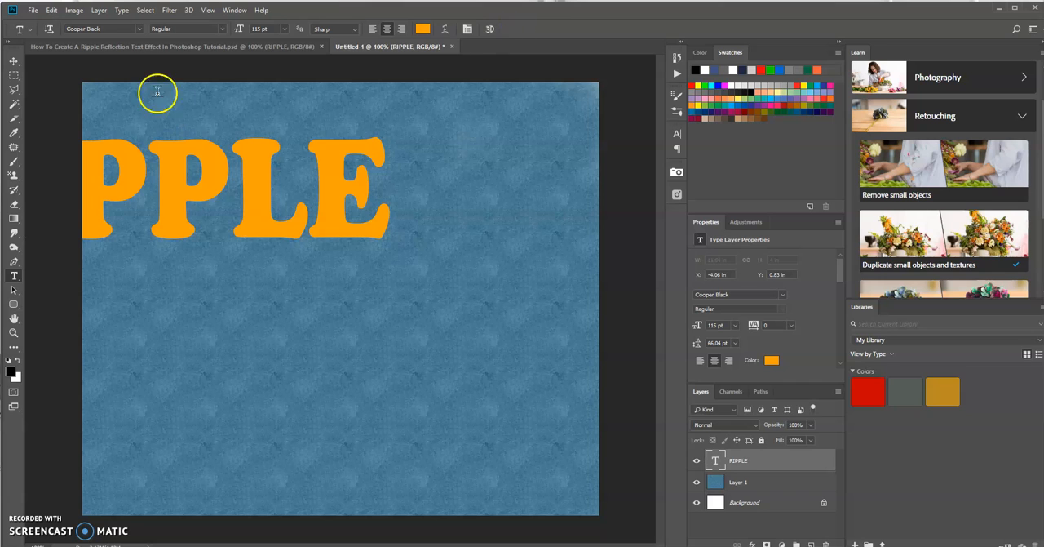
click(13, 61)
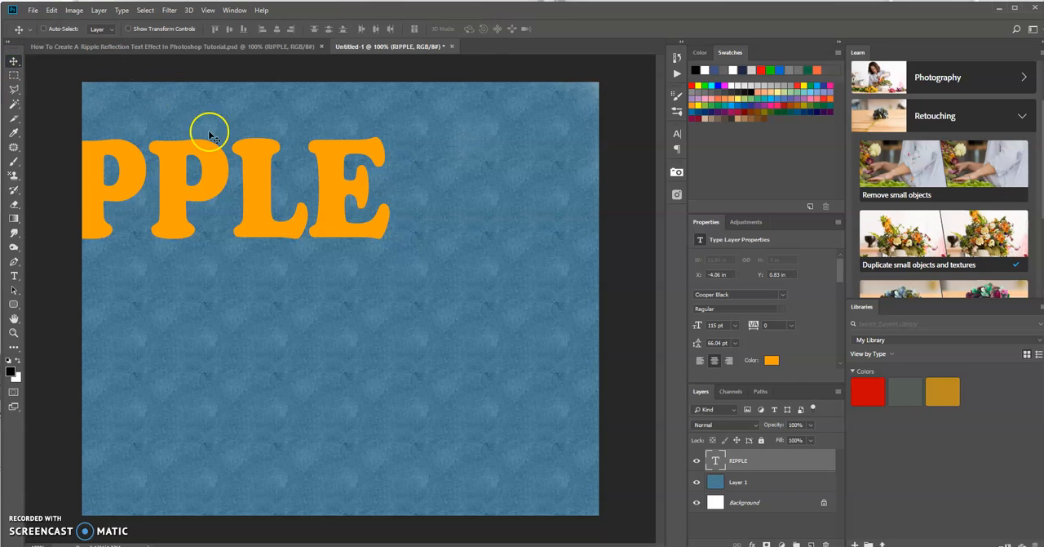
drag(215, 163, 401, 201)
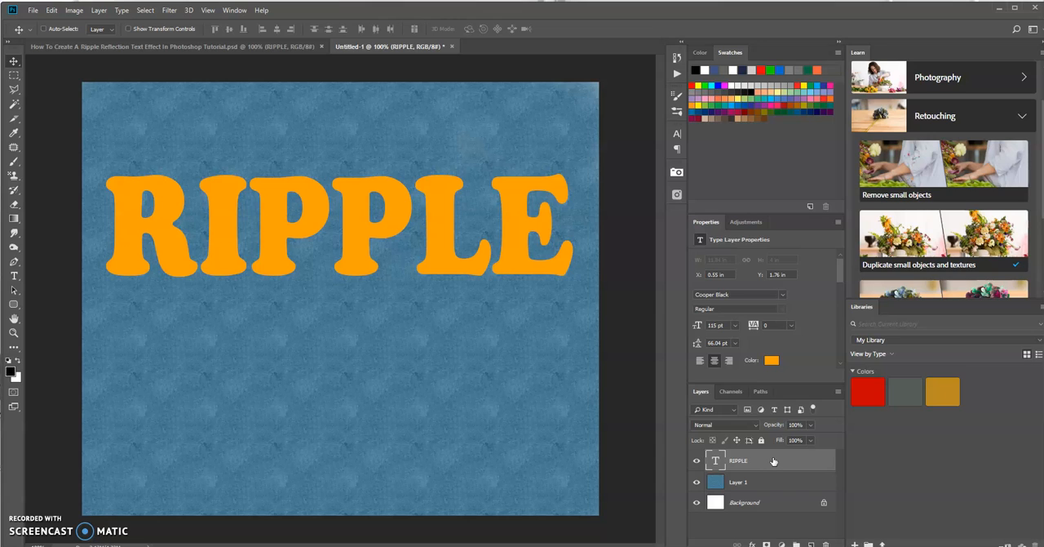
Duplicate the RIPPLE text layer
key(ctrl+j)
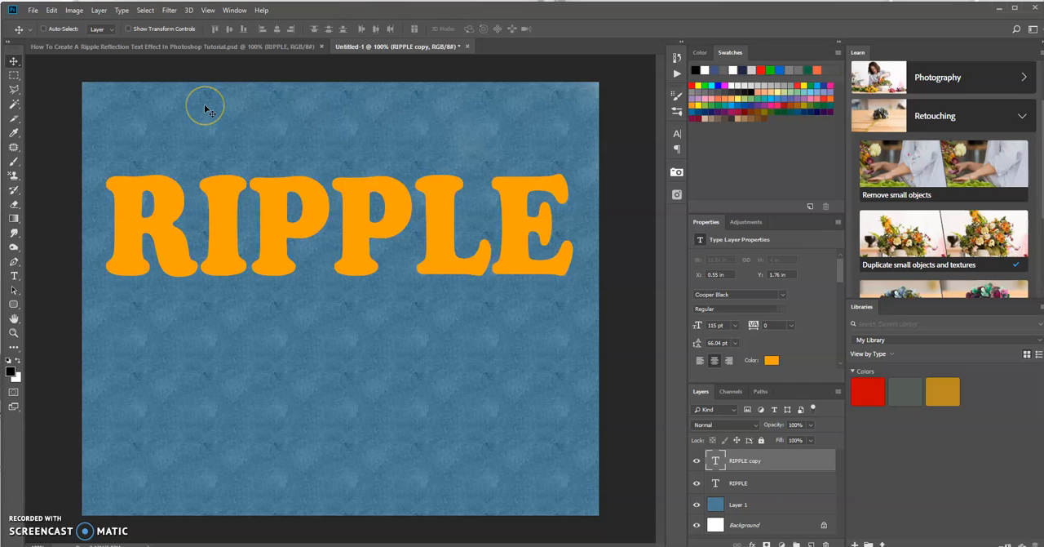
click(337, 194)
click(53, 10)
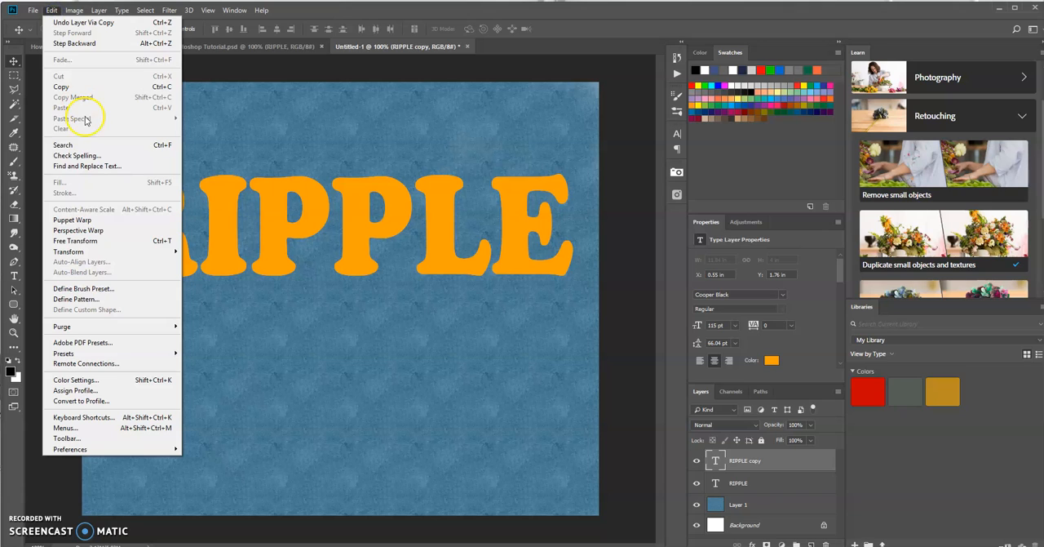
mouse_move(96, 255)
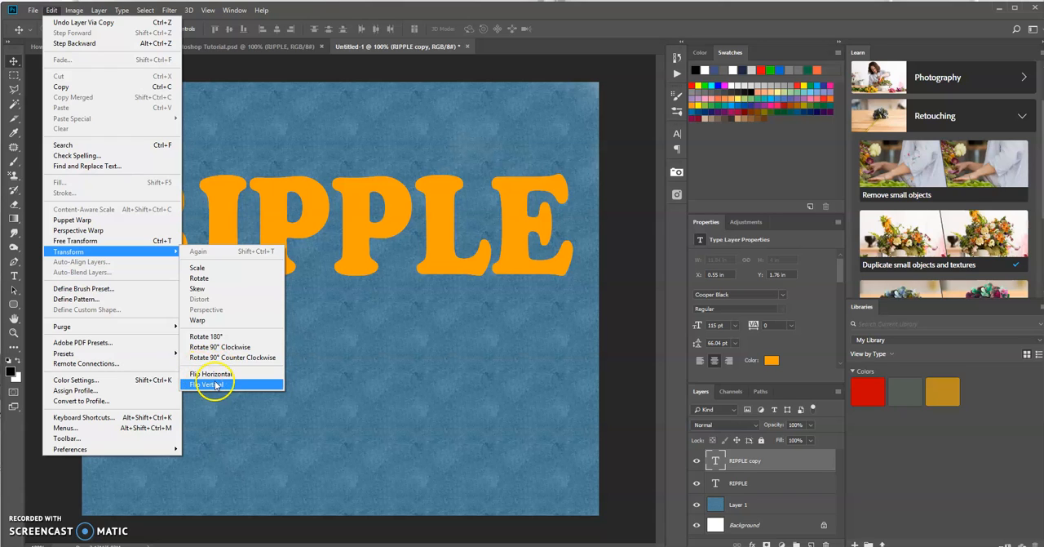
click(331, 10)
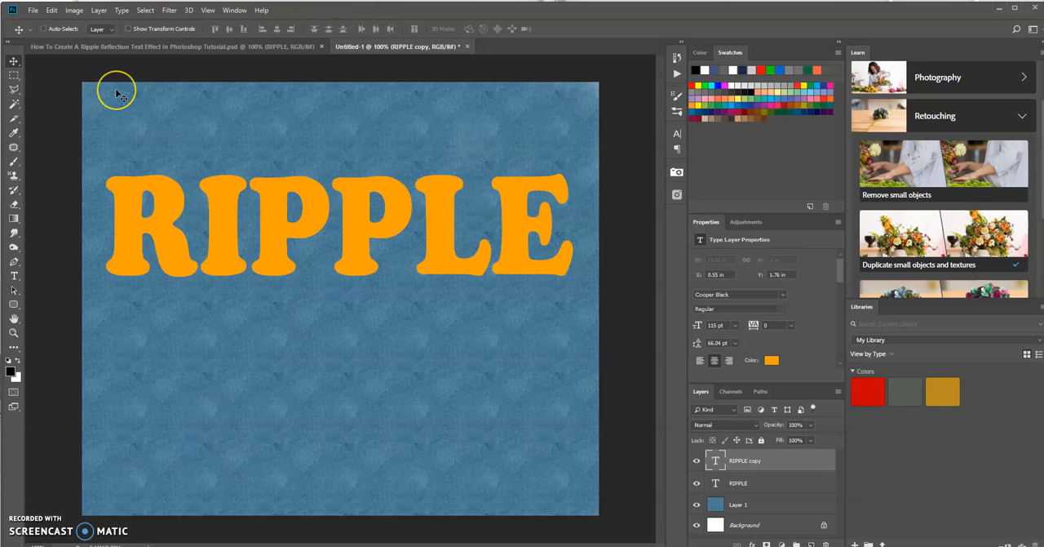
Flip the RIPPLE copy upside down with Free Transform at about -90.49% height and place it directly beneath the original text as a reflection
key(ctrl+t)
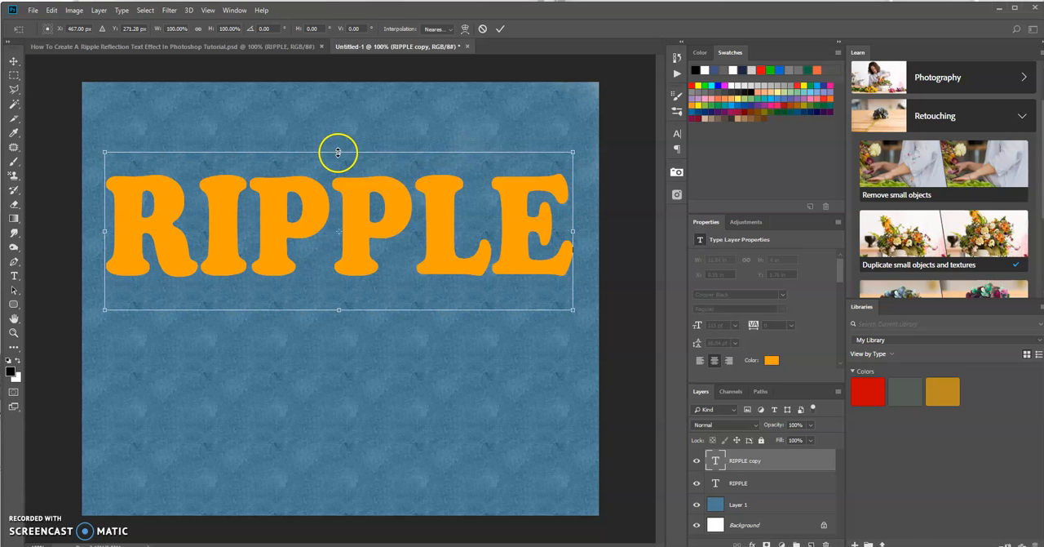
drag(339, 152, 332, 454)
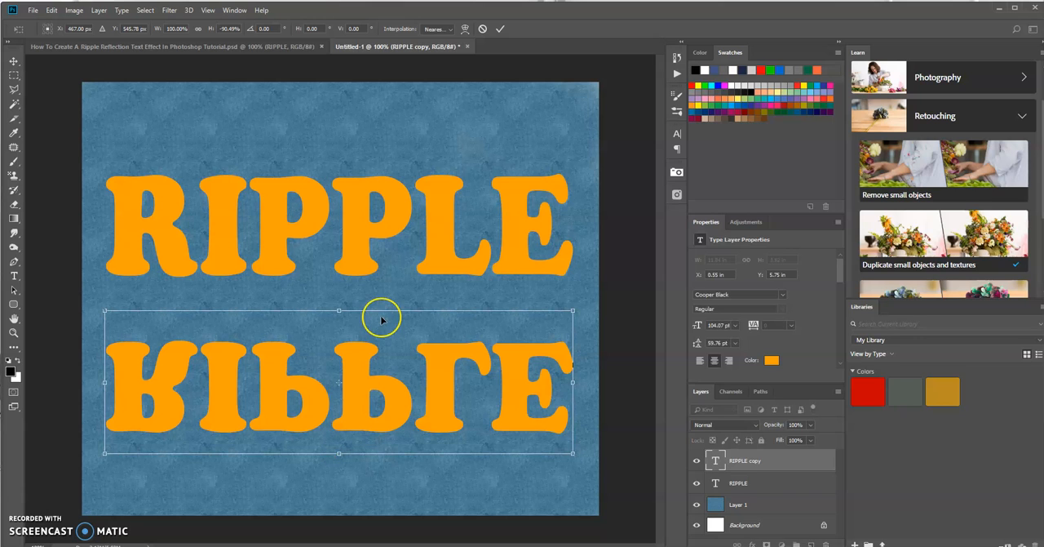
drag(329, 369, 329, 307)
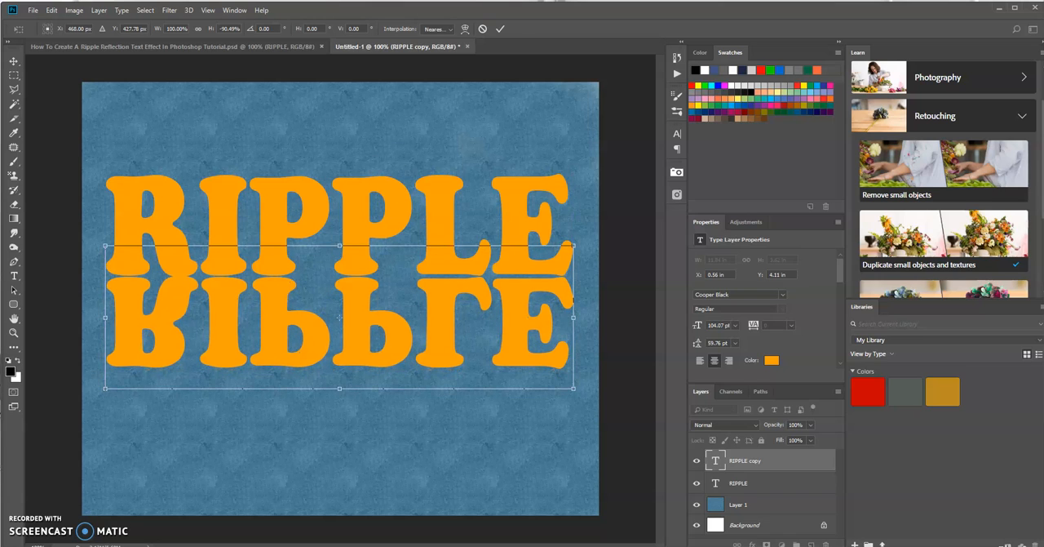
click(500, 29)
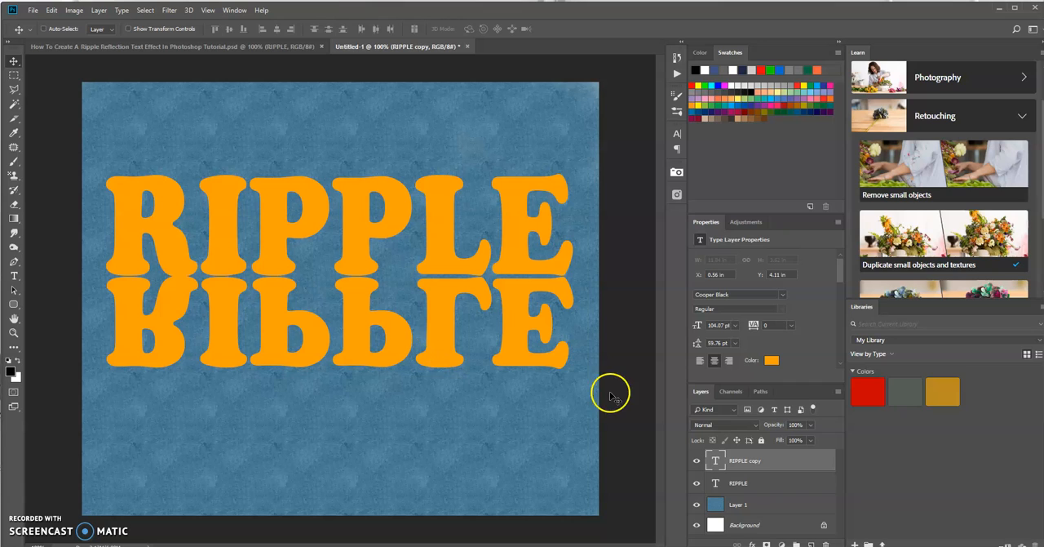
Rasterize the RIPPLE copy layer and apply a Motion Blur with a 90° angle and a 35-pixel distance
click(752, 463)
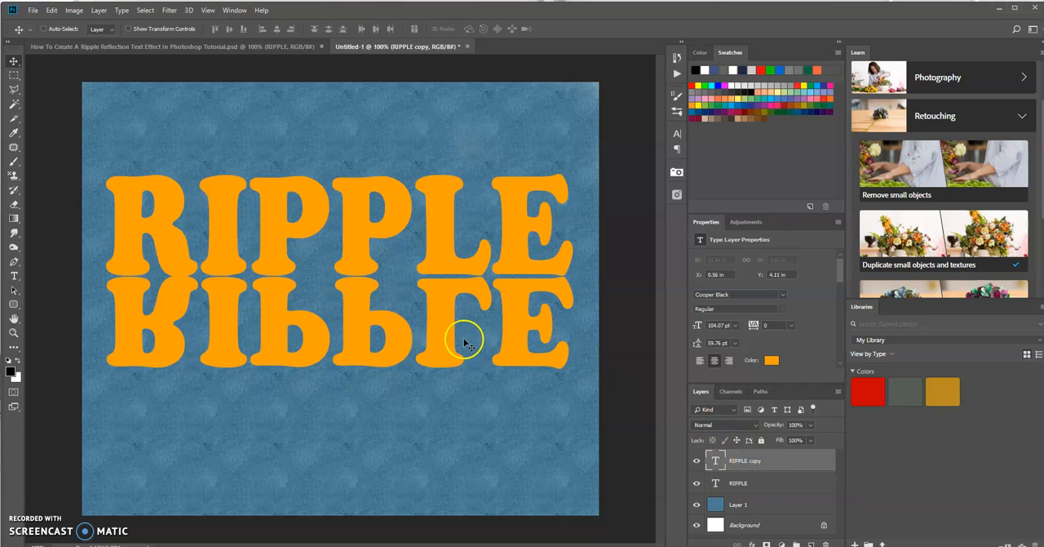
click(169, 9)
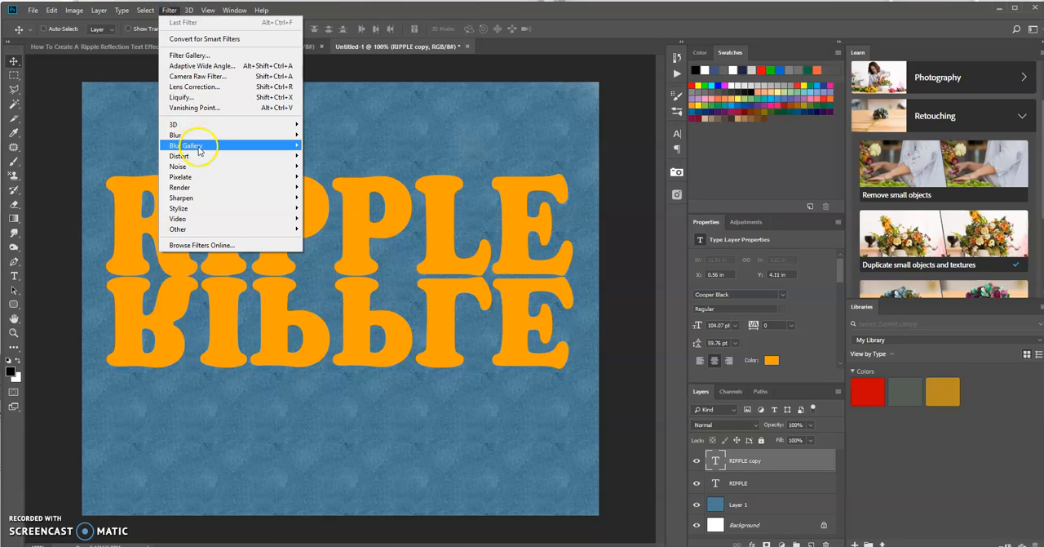
mouse_move(190, 135)
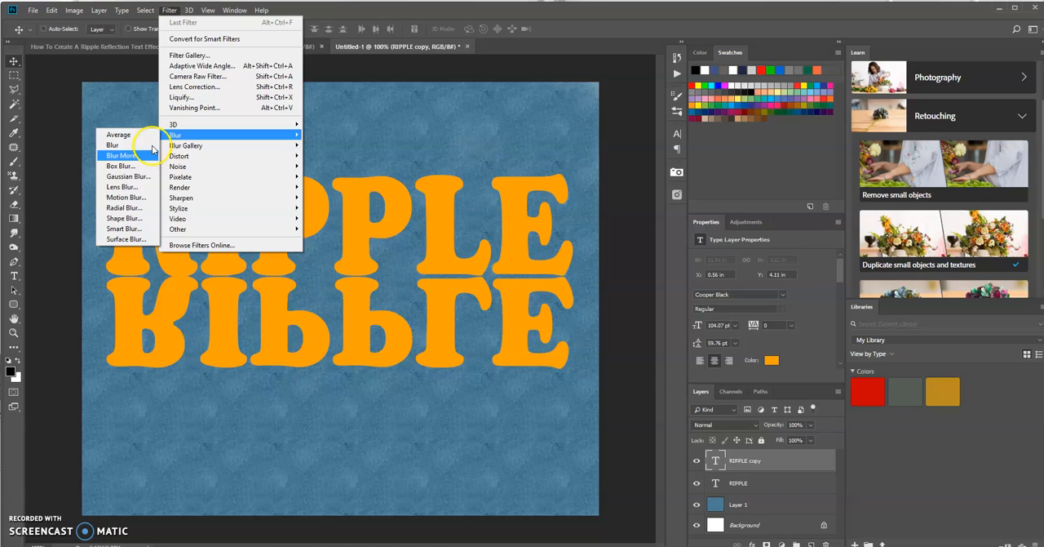
click(142, 199)
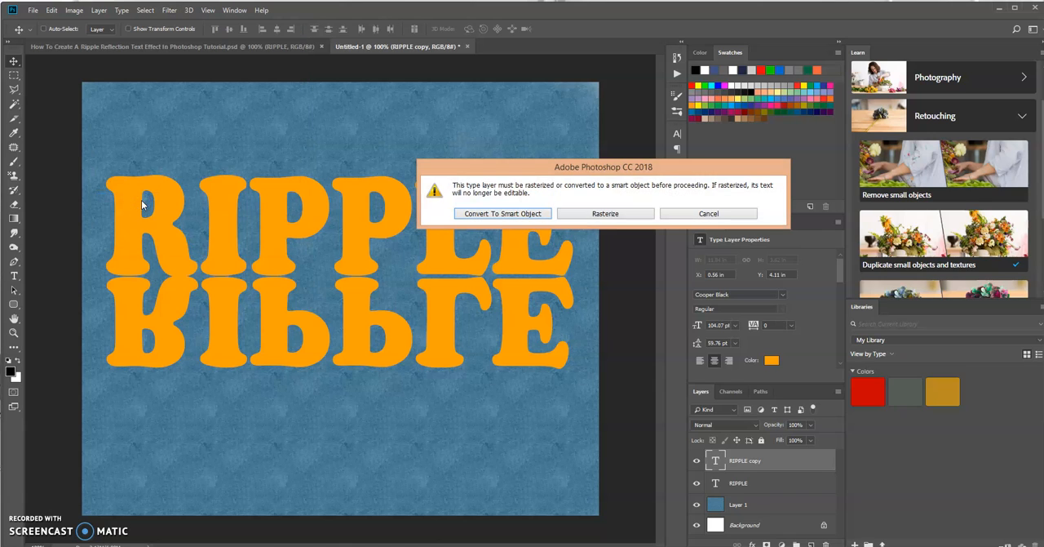
click(605, 213)
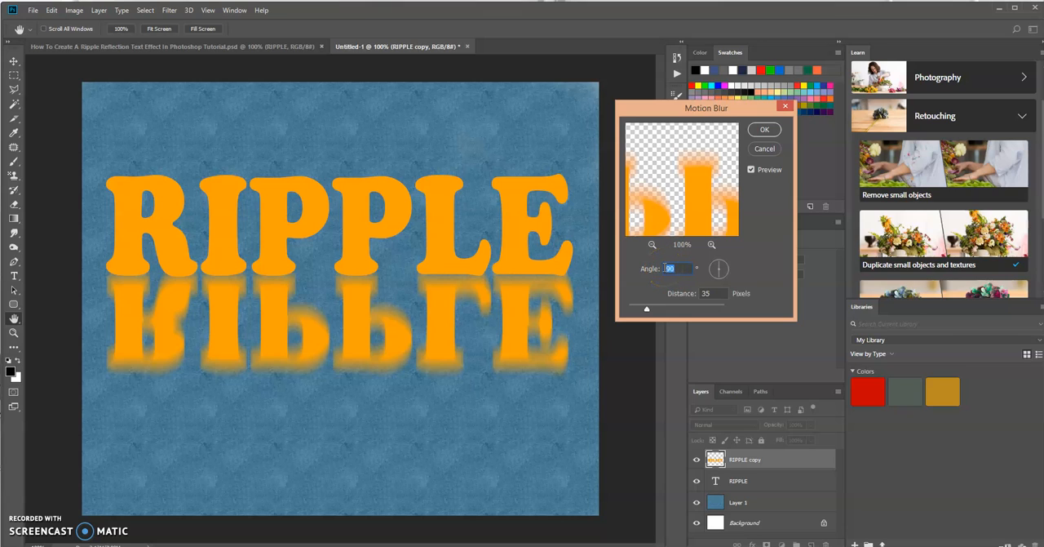
click(719, 267)
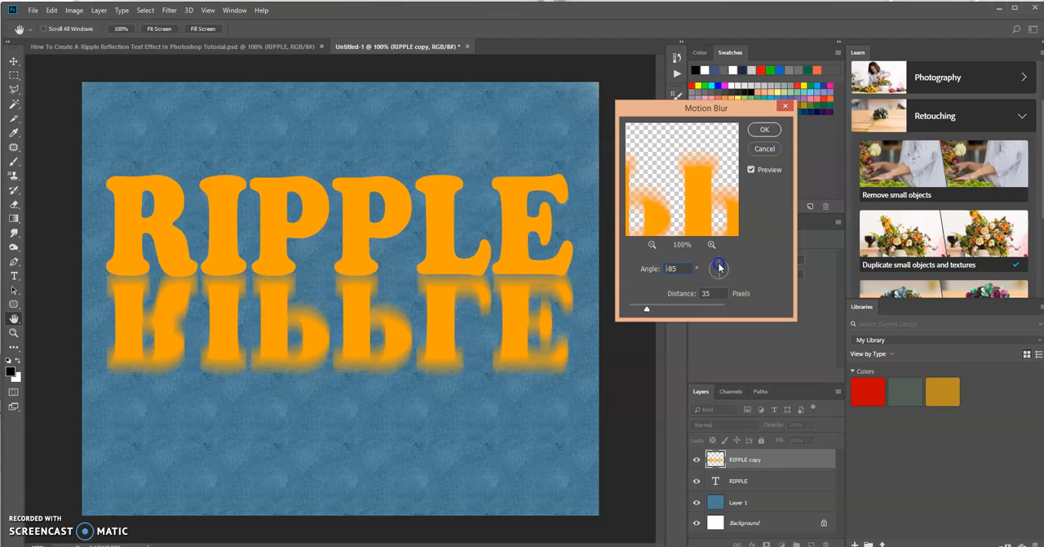
drag(709, 287, 713, 266)
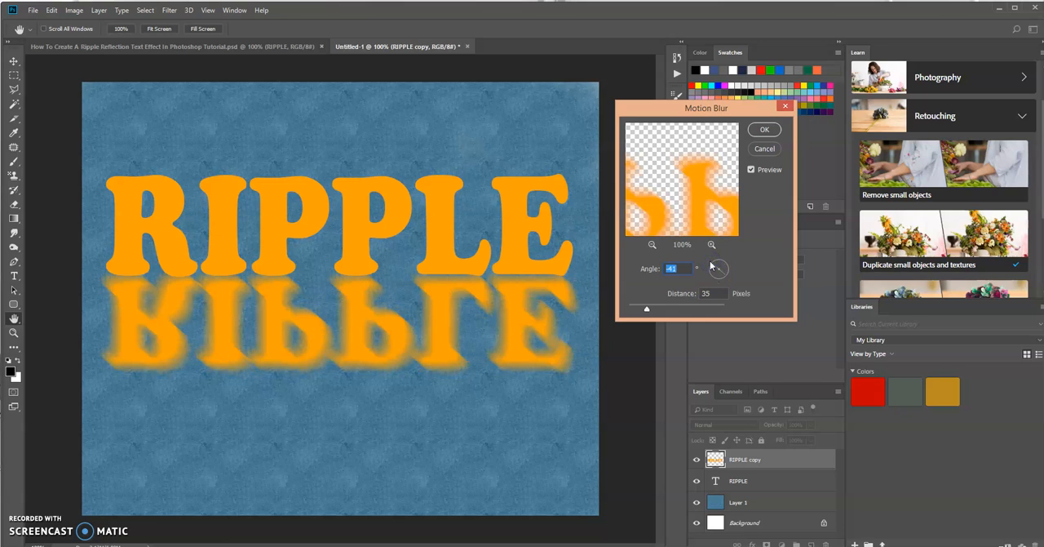
click(682, 268)
text(90)
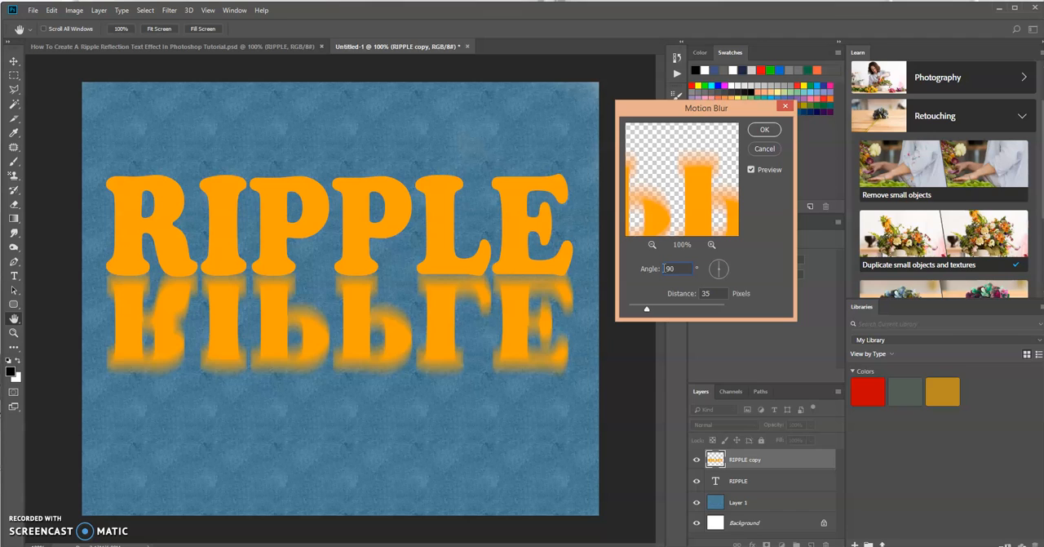
click(763, 130)
click(762, 130)
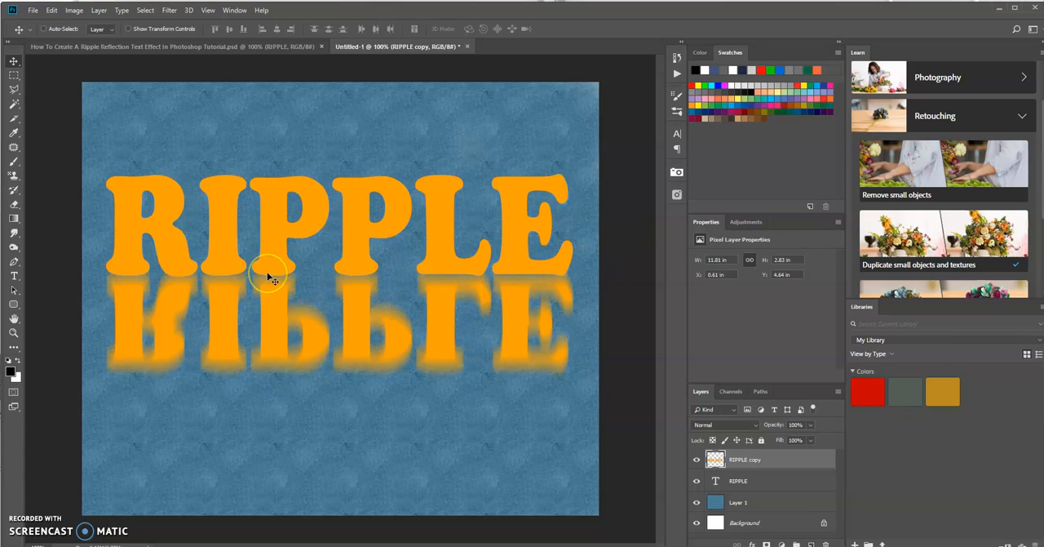
Distort the reflected RIPPLE copy into wavy ripples with zigzag Smudge tool strokes across all letters, using a 70 px brush at 10% strength
click(15, 232)
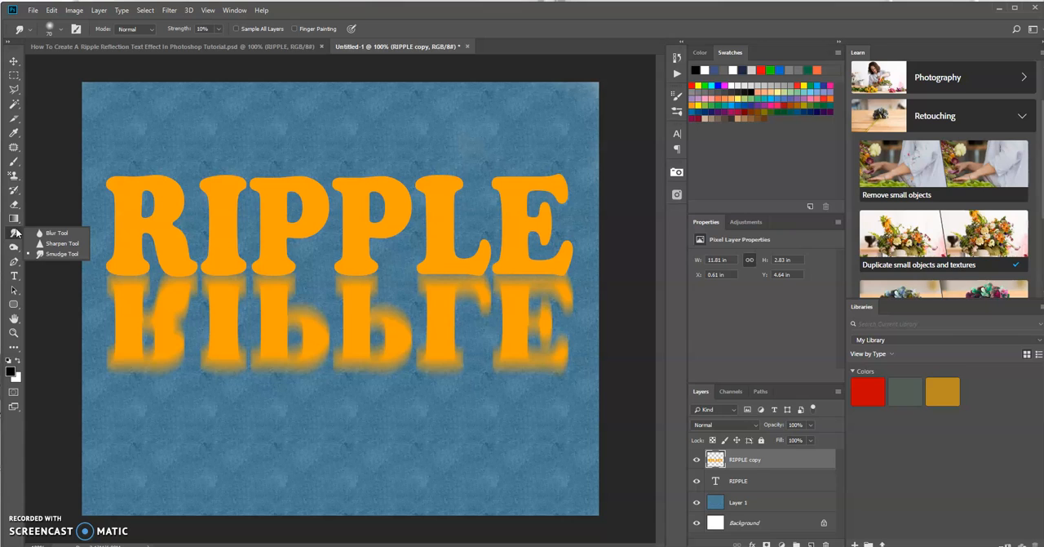
click(65, 257)
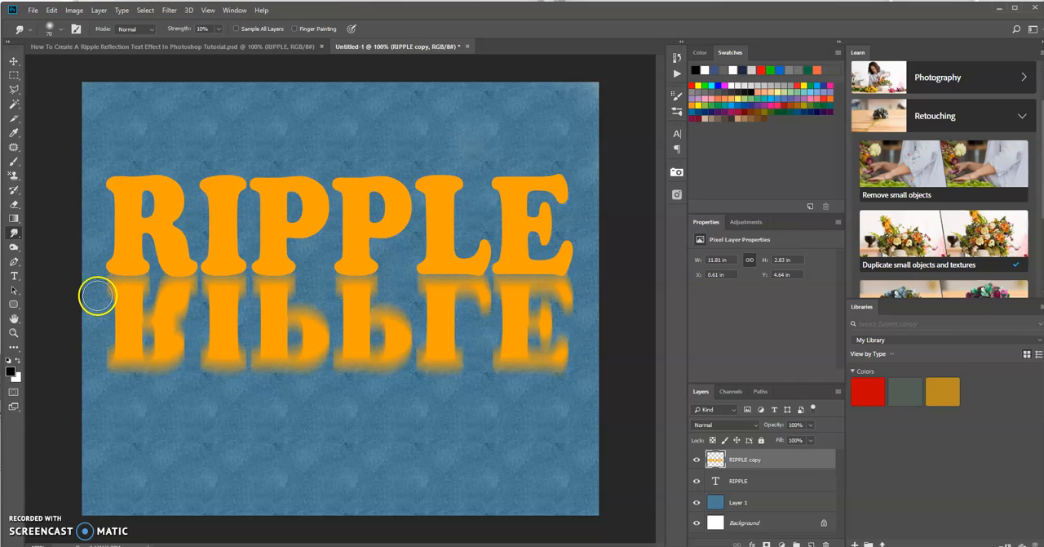
drag(94, 297, 115, 297)
drag(193, 298, 606, 299)
click(272, 333)
mouse_move(272, 332)
mouse_down()
mouse_move(152, 304)
mouse_move(116, 304)
mouse_up()
drag(193, 305, 595, 298)
click(226, 321)
mouse_move(226, 320)
mouse_down()
mouse_move(170, 324)
mouse_move(111, 302)
mouse_move(598, 297)
mouse_move(580, 325)
mouse_move(345, 337)
mouse_move(83, 313)
mouse_move(74, 315)
mouse_move(581, 290)
mouse_move(568, 326)
mouse_move(154, 330)
mouse_move(89, 314)
mouse_move(65, 352)
mouse_up()
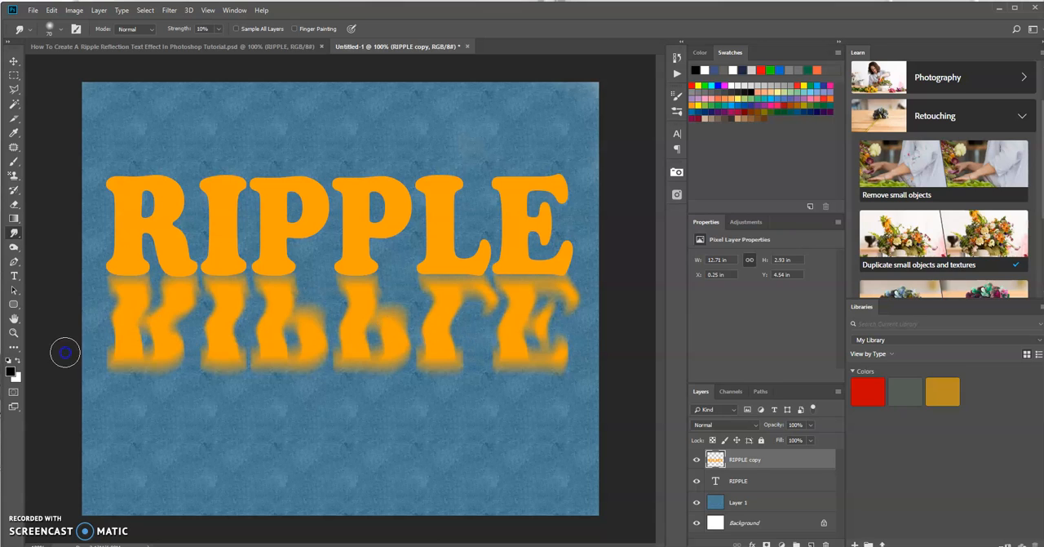
drag(128, 357, 607, 355)
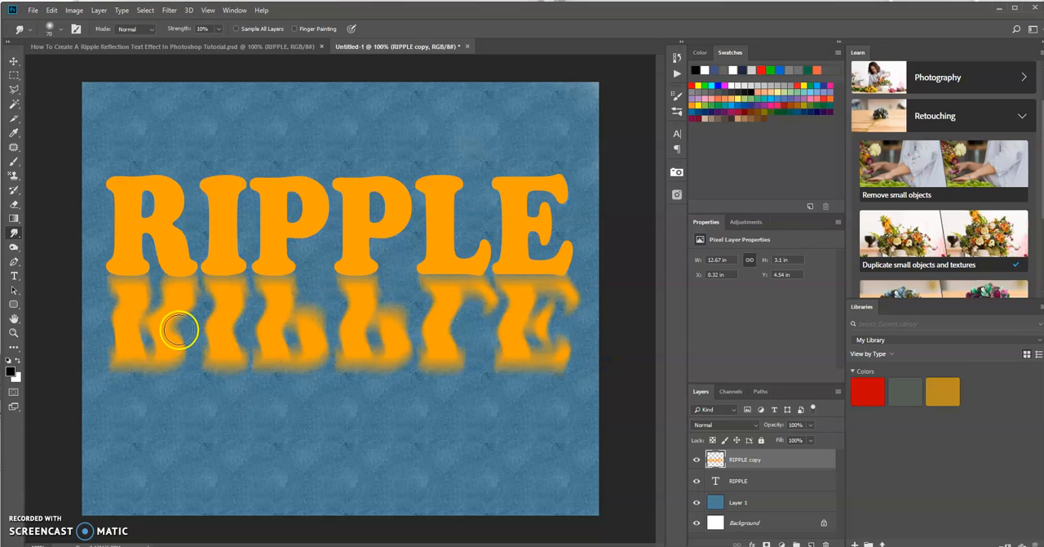
mouse_move(105, 354)
mouse_down()
mouse_move(202, 347)
mouse_move(519, 362)
mouse_move(609, 350)
mouse_move(605, 386)
mouse_move(568, 427)
mouse_up()
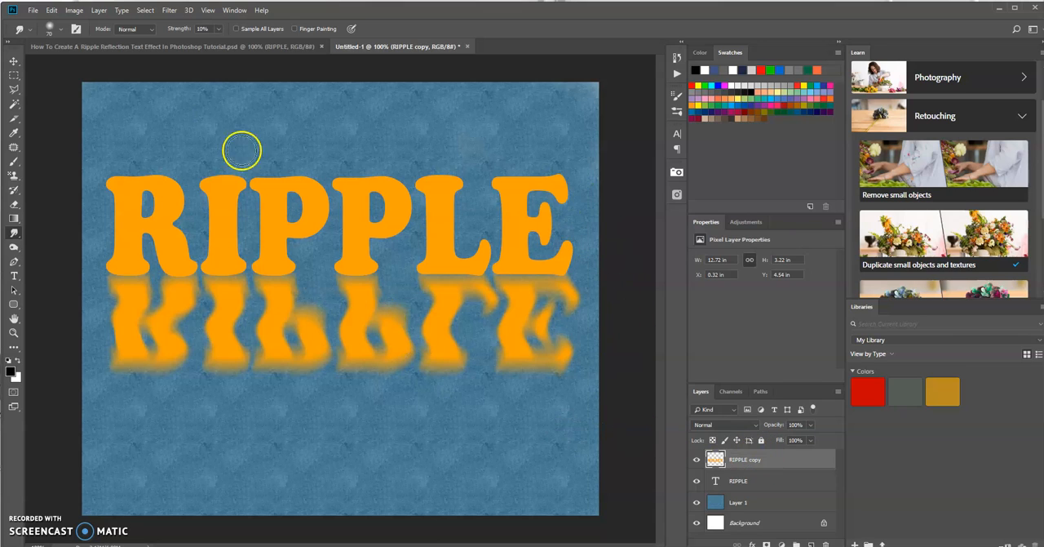
Apply a Gaussian Blur with a radius of 7 pixels to the RIPPLE copy layer
click(170, 10)
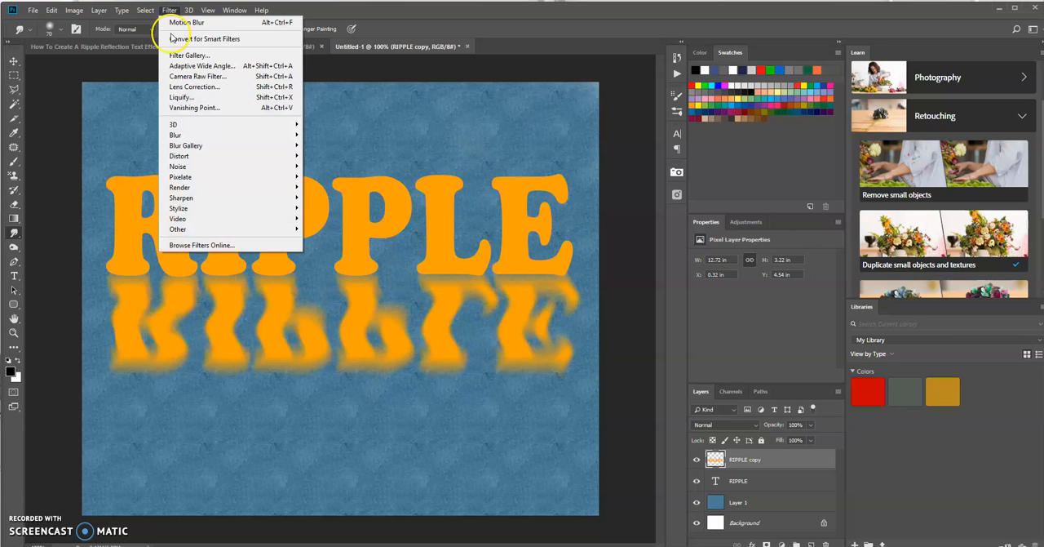
click(189, 136)
click(149, 181)
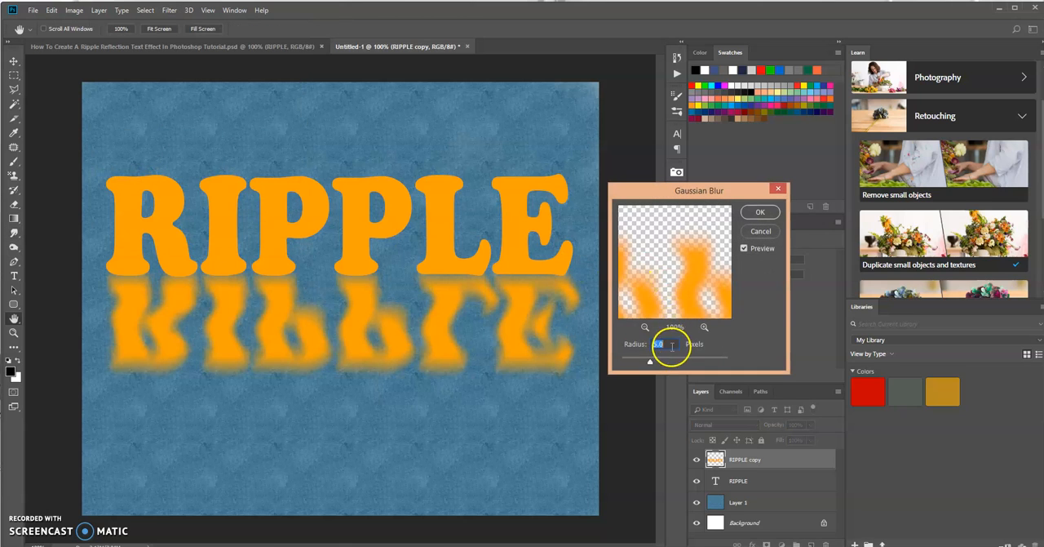
drag(651, 361, 650, 364)
mouse_move(660, 364)
mouse_down()
mouse_move(671, 364)
mouse_move(639, 365)
mouse_up()
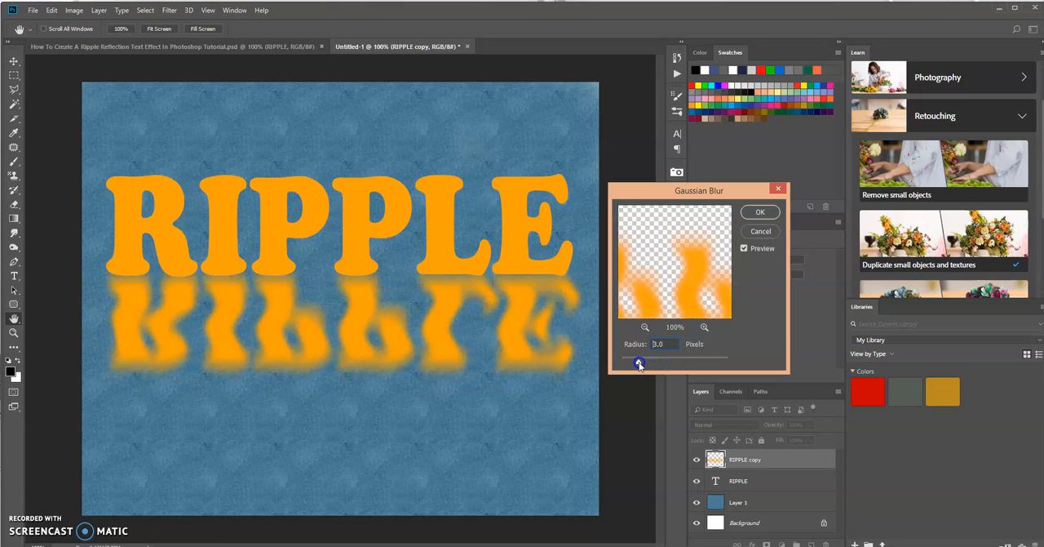
double_click(659, 343)
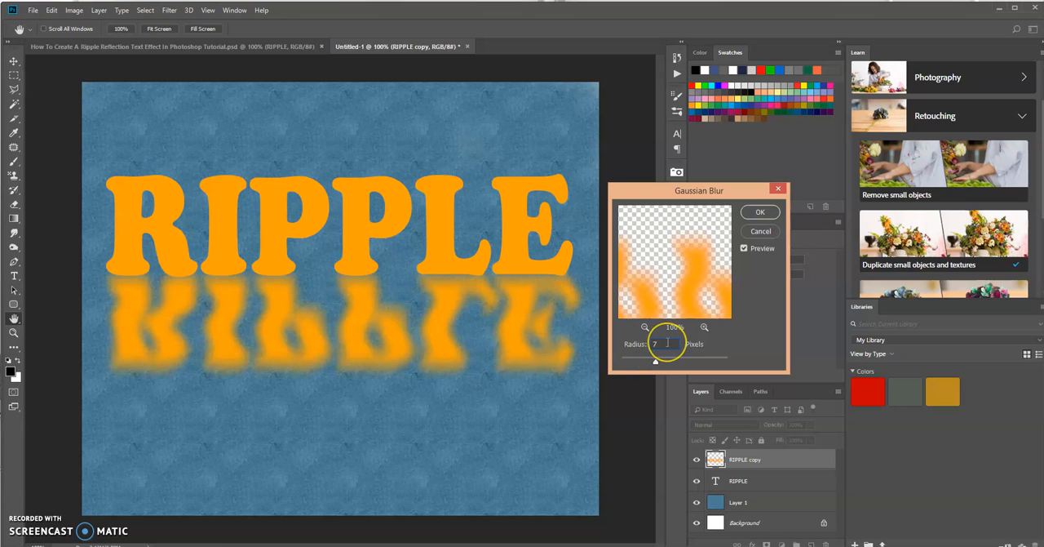
click(759, 211)
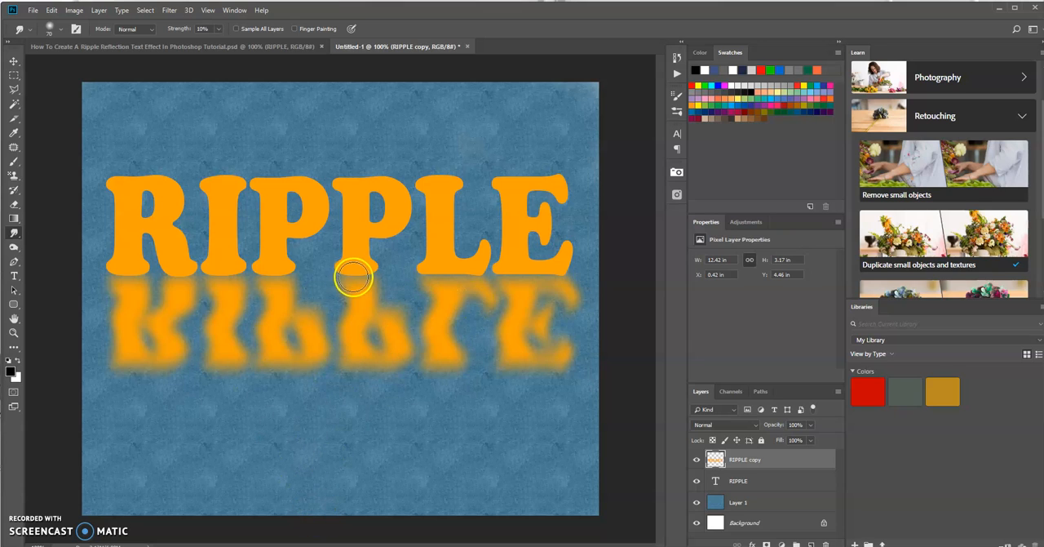
Draw a black Foreground to Transparent linear gradient on the RIPPLE copy layer, from the canvas's bottom edge straight up to the middle of the reflection
click(14, 220)
click(49, 219)
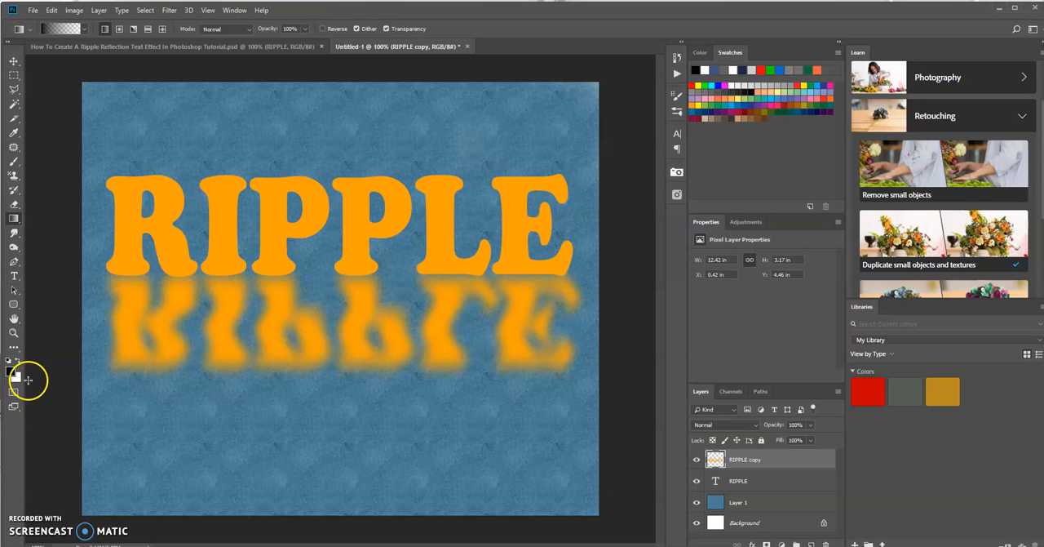
click(65, 29)
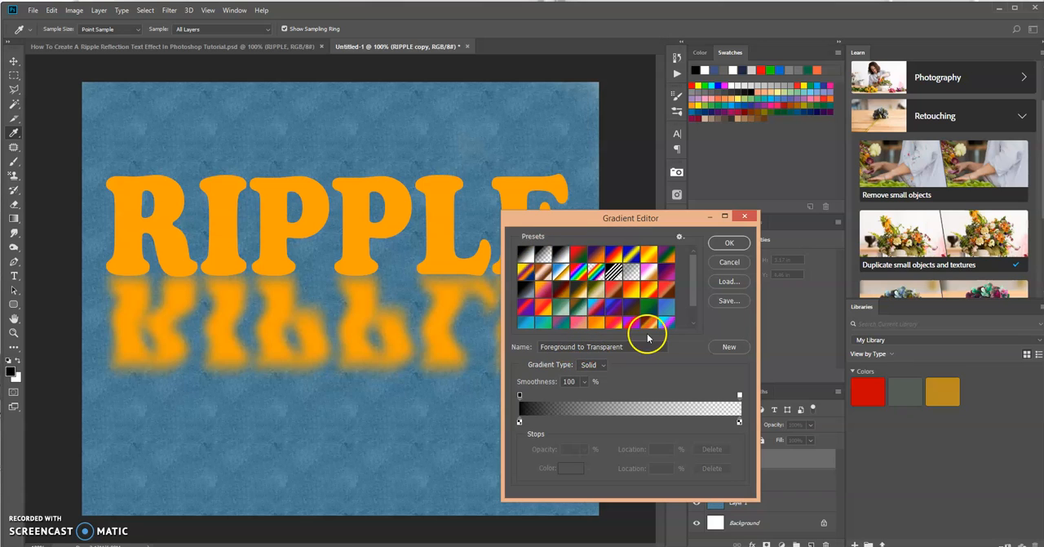
click(729, 243)
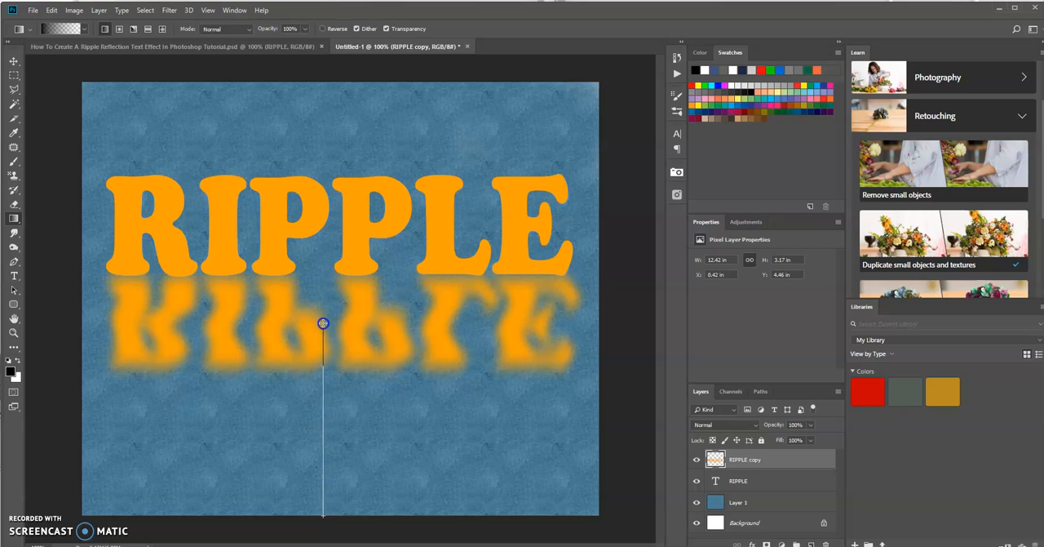
drag(324, 323, 323, 323)
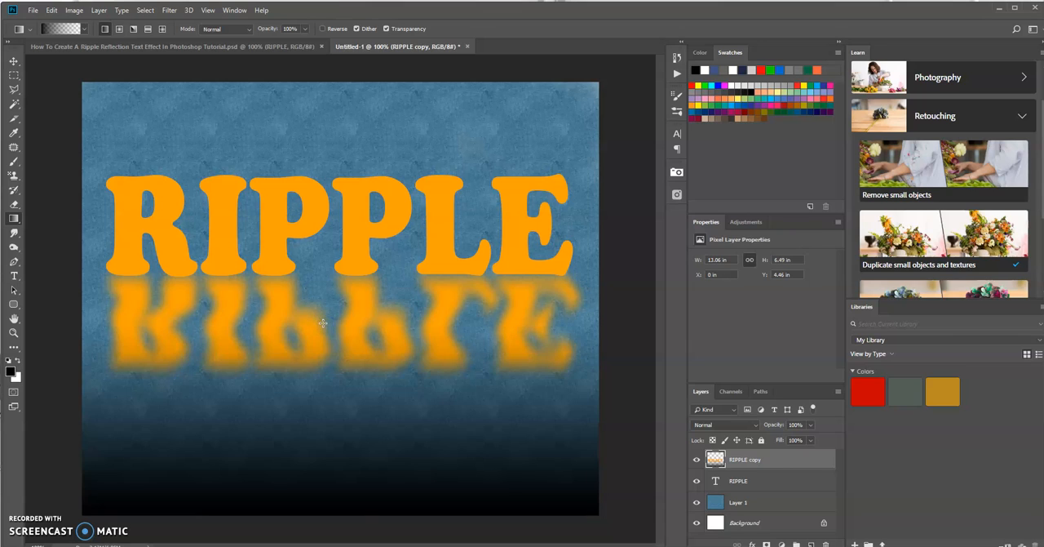